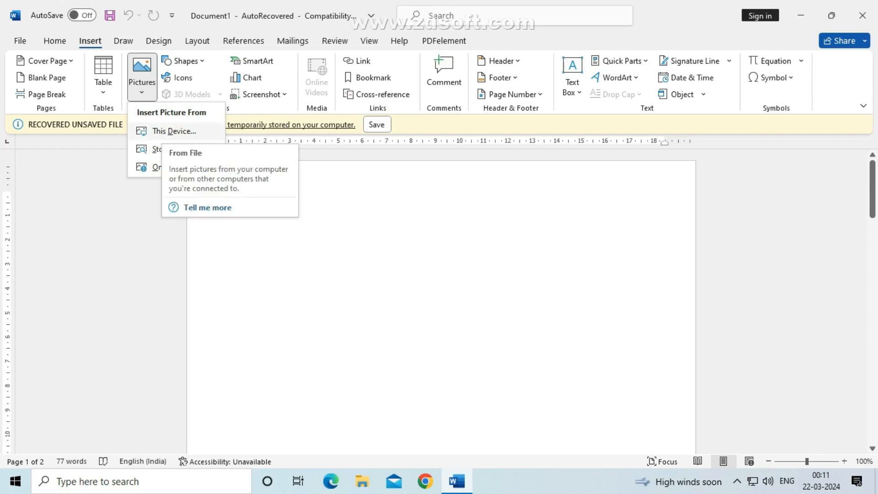
left_click(174, 130)
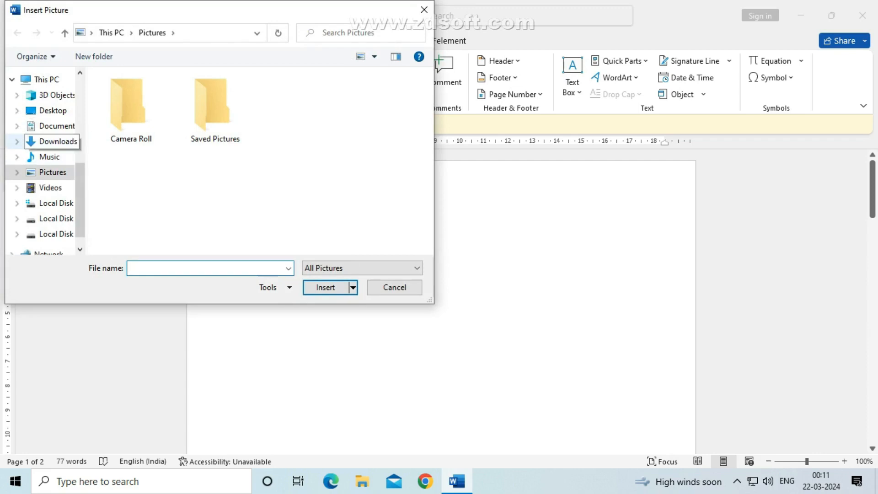
left_click(53, 141)
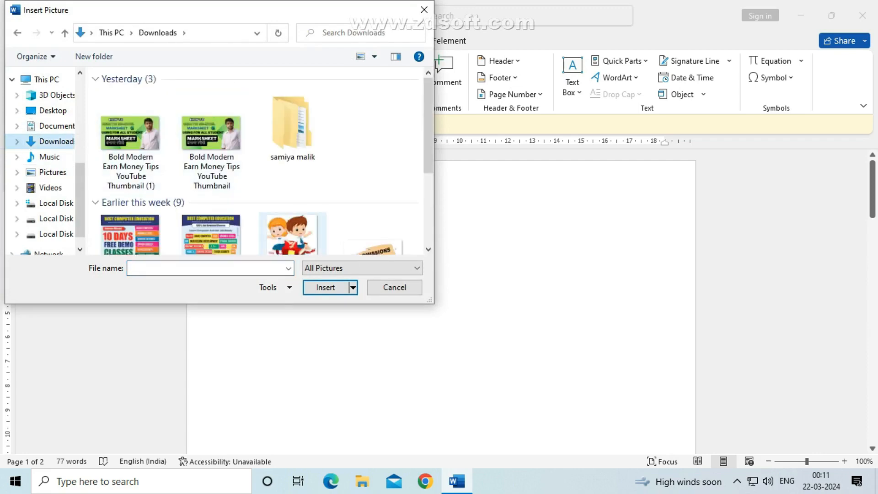
left_click(293, 234)
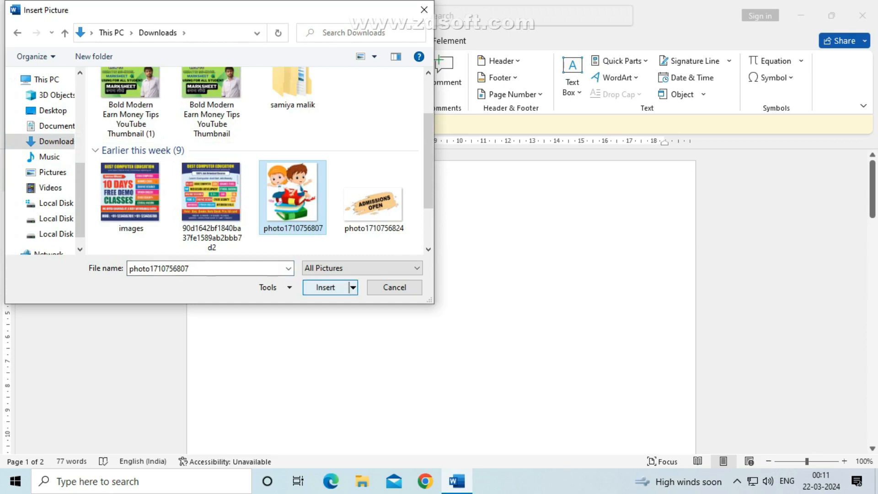
left_click(326, 288)
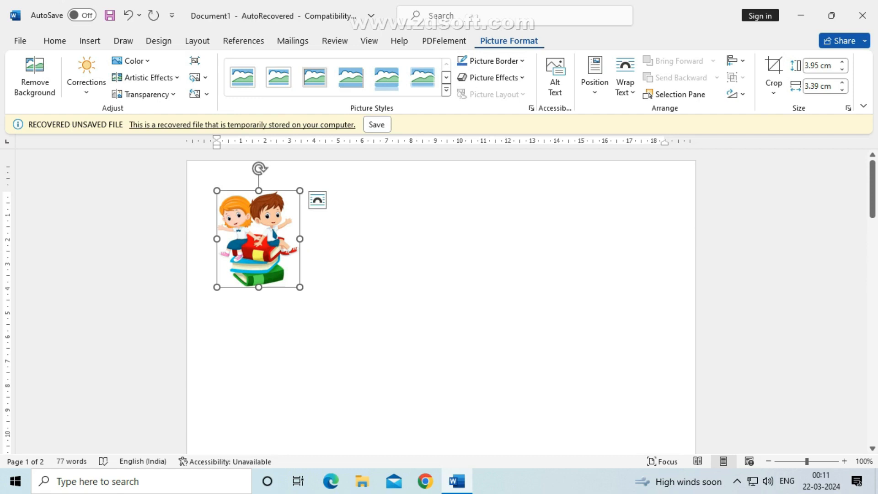
left_click_drag(300, 287, 374, 373)
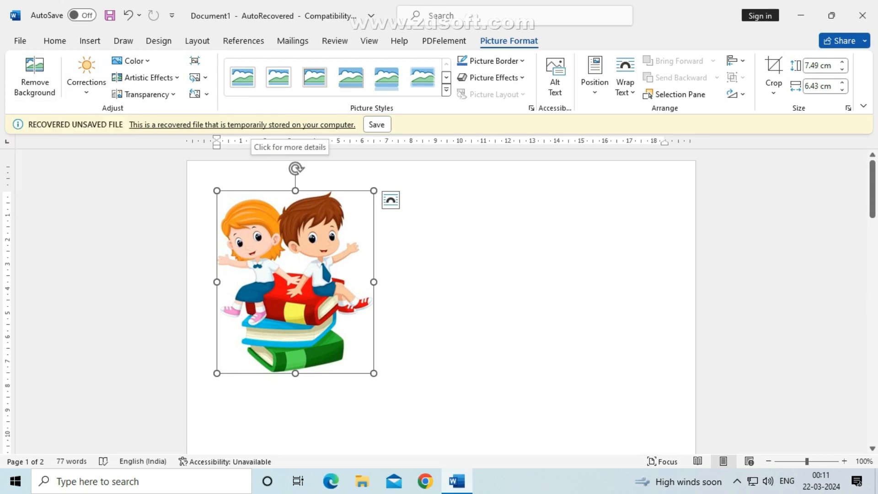
left_click(373, 368)
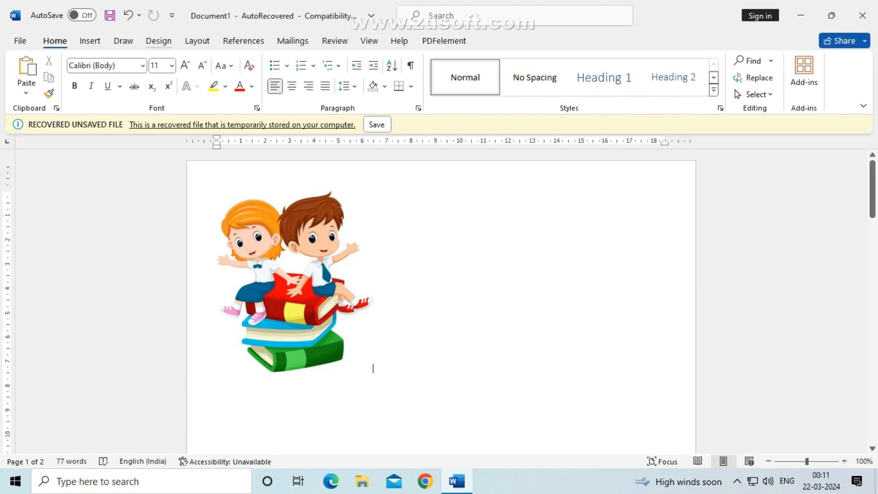
- Set the page color to the orange theme color
left_click(159, 41)
left_click(782, 76)
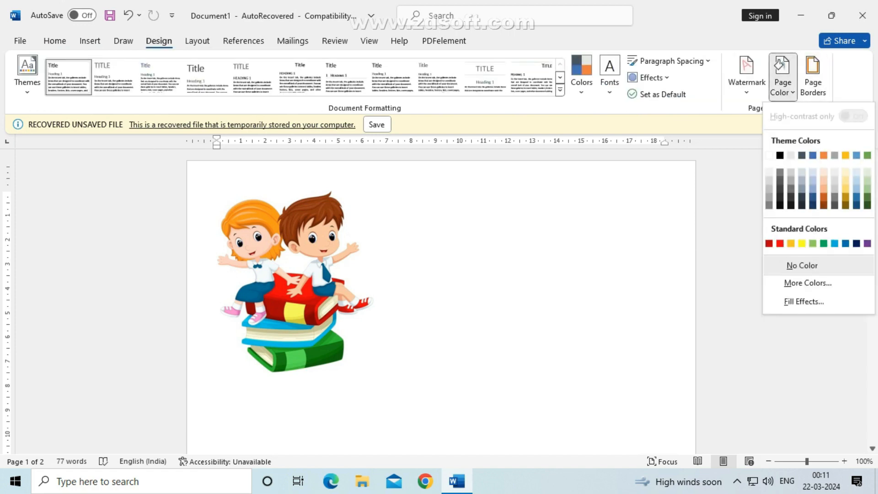
left_click(823, 155)
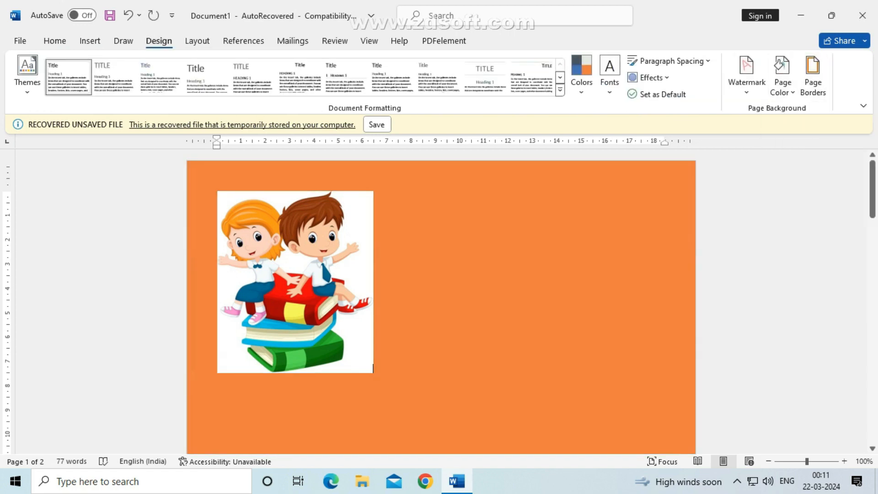
- Start background removal on the picture and mark the children's hair, faces, bodies and the boy's raised arm as areas to keep
left_click(370, 366)
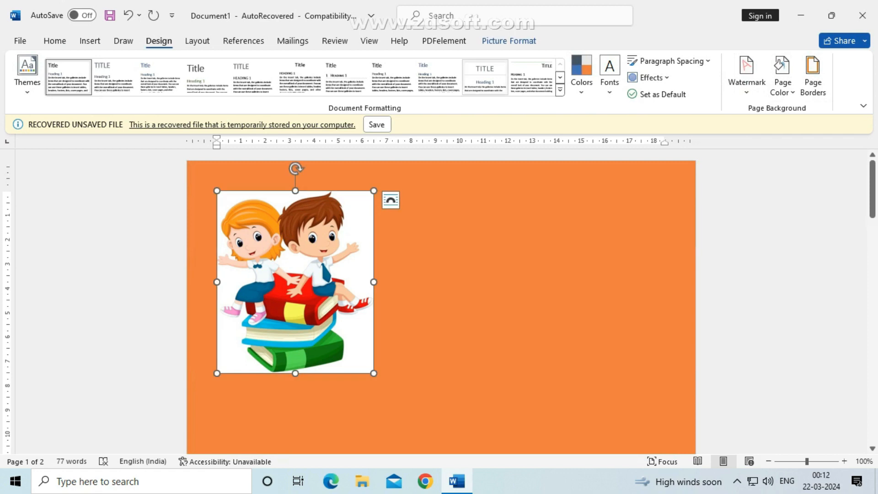
left_click(509, 41)
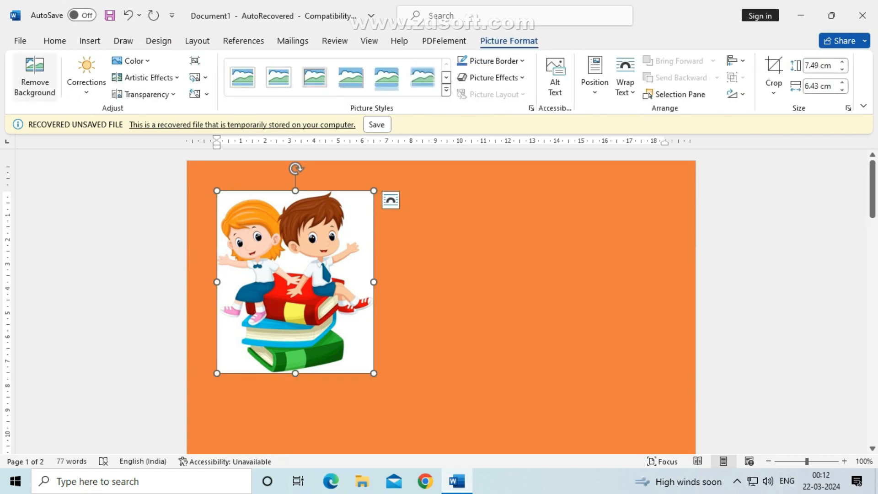
left_click(34, 76)
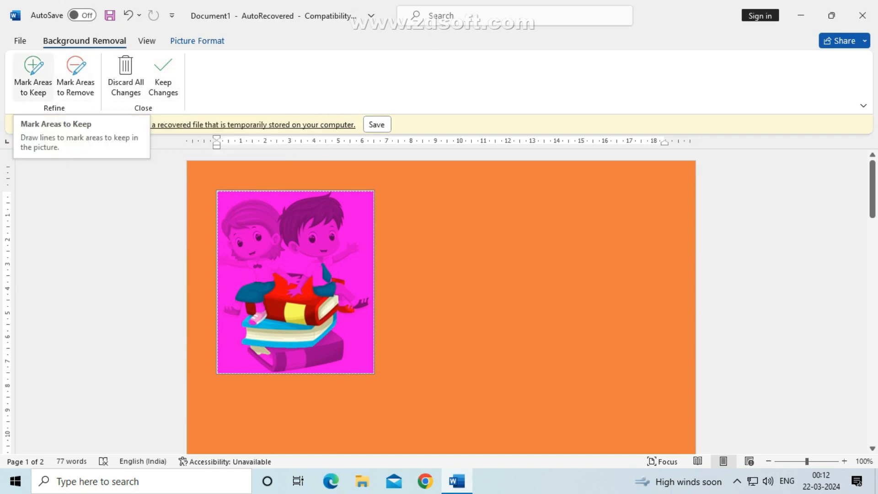
left_click(33, 74)
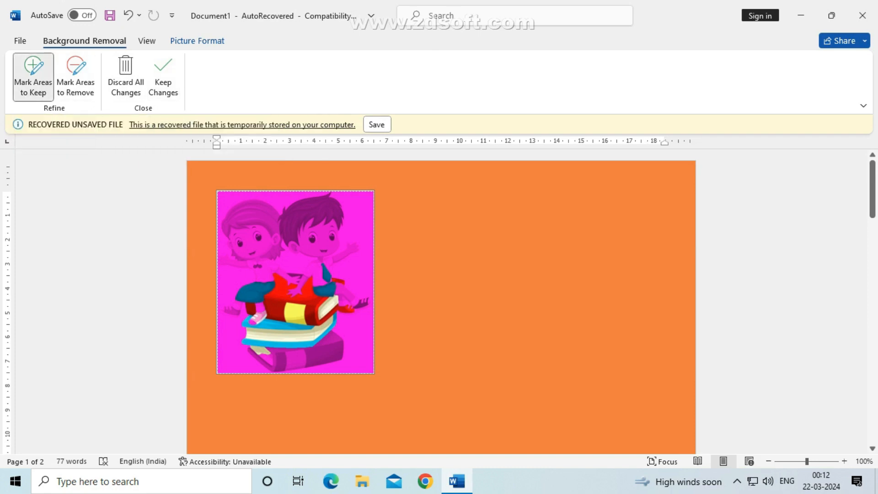
mouse_move(226, 228)
left_mouse_down()
mouse_move(235, 216)
mouse_move(260, 228)
mouse_move(327, 203)
left_mouse_up()
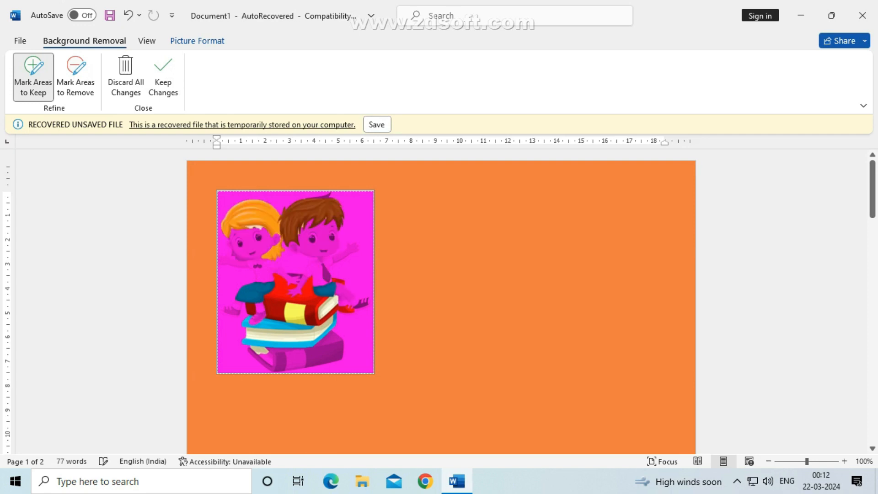
mouse_move(257, 231)
left_mouse_down()
mouse_move(250, 256)
mouse_move(234, 251)
mouse_move(246, 254)
mouse_move(256, 228)
mouse_move(232, 257)
mouse_move(259, 274)
mouse_move(257, 289)
mouse_move(300, 270)
mouse_move(326, 276)
mouse_move(323, 294)
mouse_move(324, 287)
left_mouse_up()
left_click(303, 249)
mouse_move(332, 236)
left_mouse_down()
mouse_move(337, 256)
mouse_move(351, 251)
left_mouse_up()
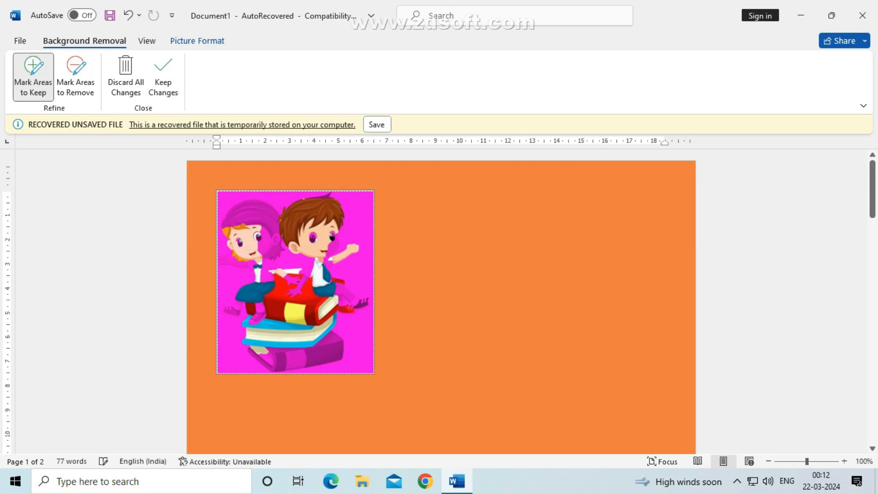
- Mark the boy's legs and hair, the green book and the girl's foot to keep, and apply the background removal
left_click_drag(326, 290, 357, 303)
mouse_move(274, 352)
left_mouse_down()
mouse_move(325, 349)
mouse_move(304, 363)
left_mouse_up()
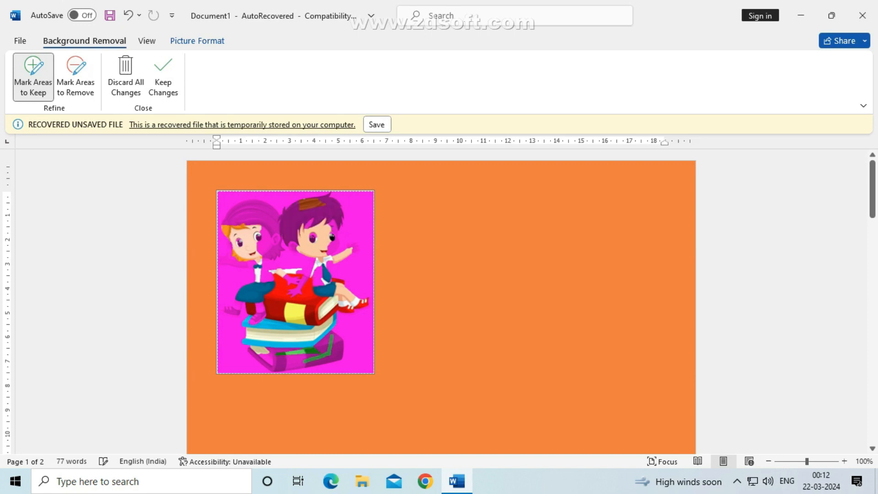
mouse_move(225, 310)
left_mouse_down()
mouse_move(238, 313)
mouse_move(242, 302)
left_mouse_up()
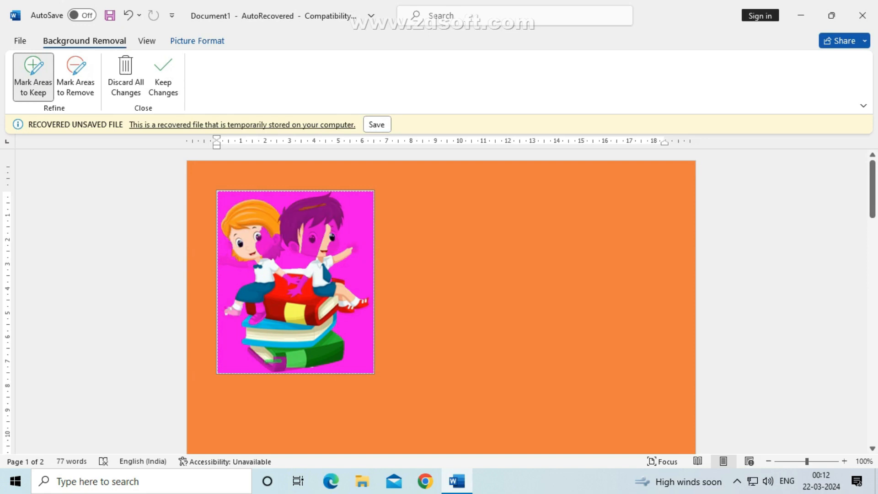
left_click_drag(274, 367, 254, 351)
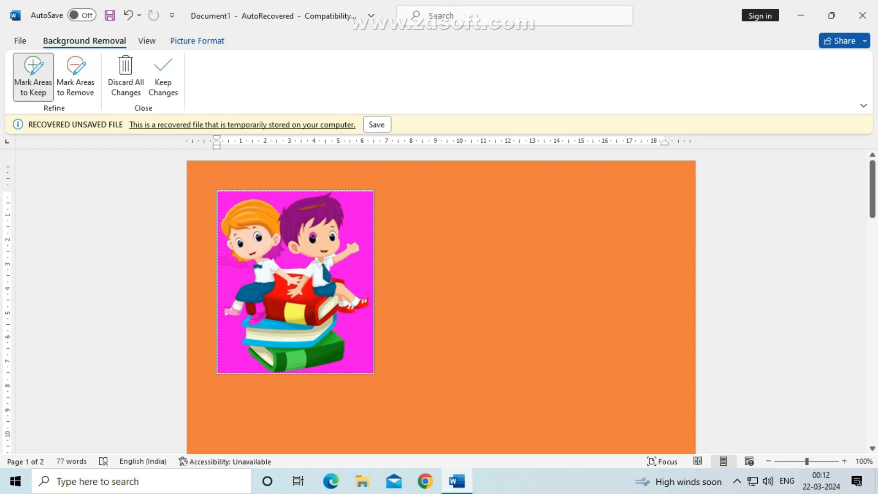
left_click_drag(291, 225, 305, 209)
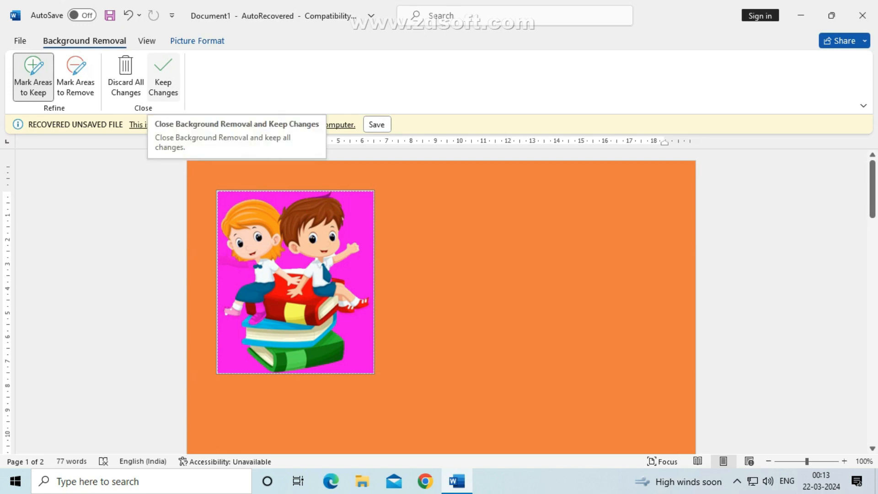
left_click(163, 76)
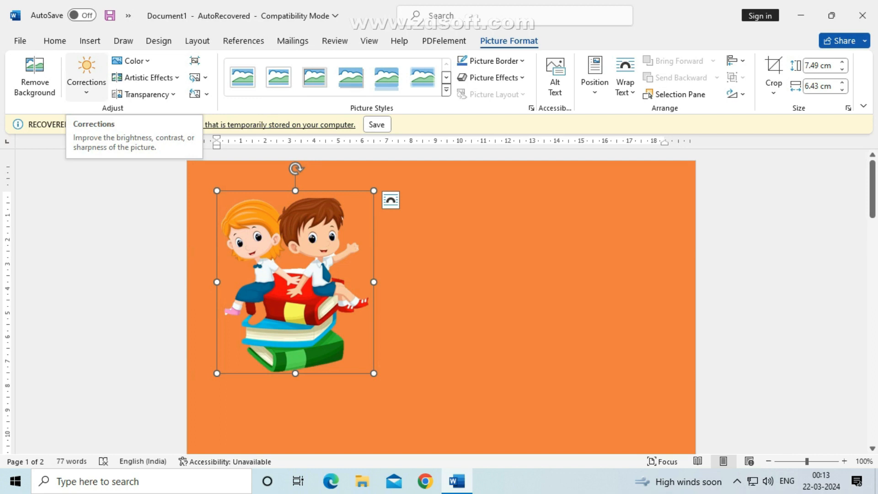
- Correct the picture with the Brightness +20%, Contrast +20% preset after trying a brighter, lower-contrast one
left_click(86, 76)
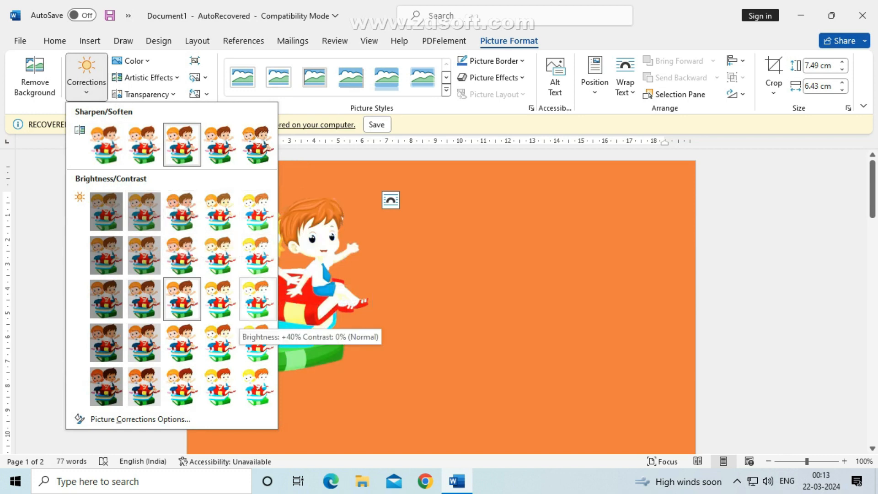
key("Escape")
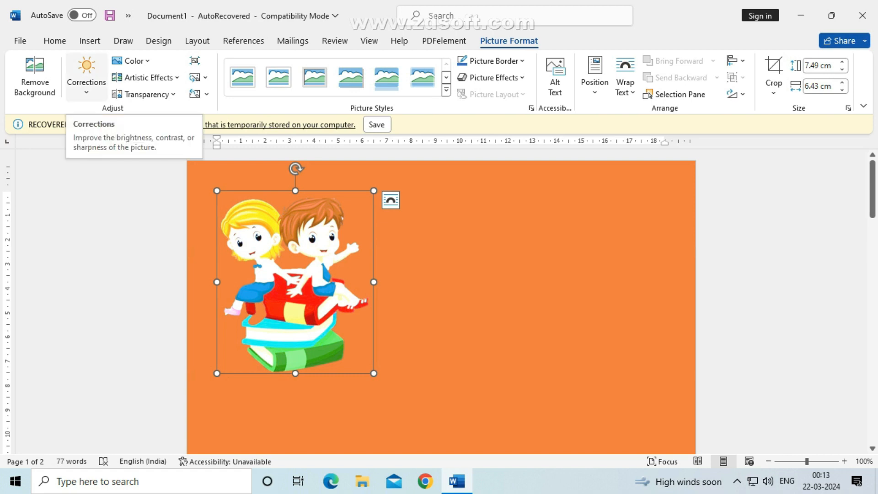
left_click(86, 87)
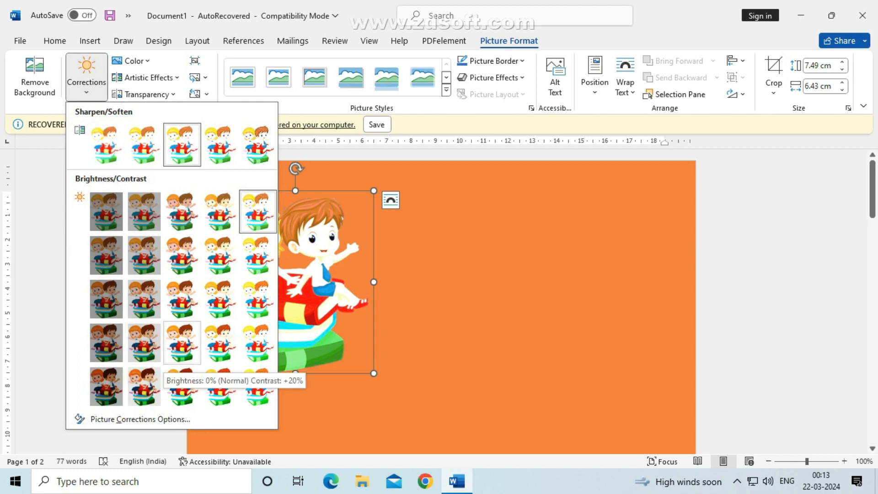
left_click(219, 343)
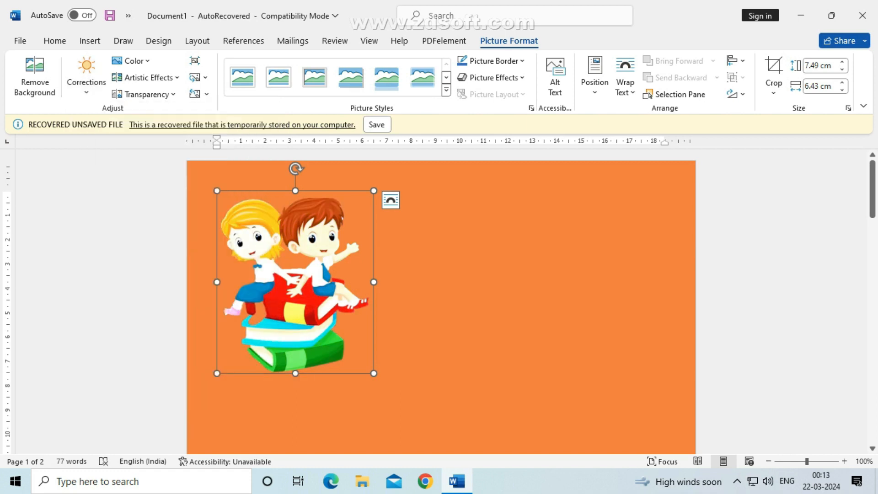
- Try the light blue and light orange recolor variants on the picture
left_click(132, 61)
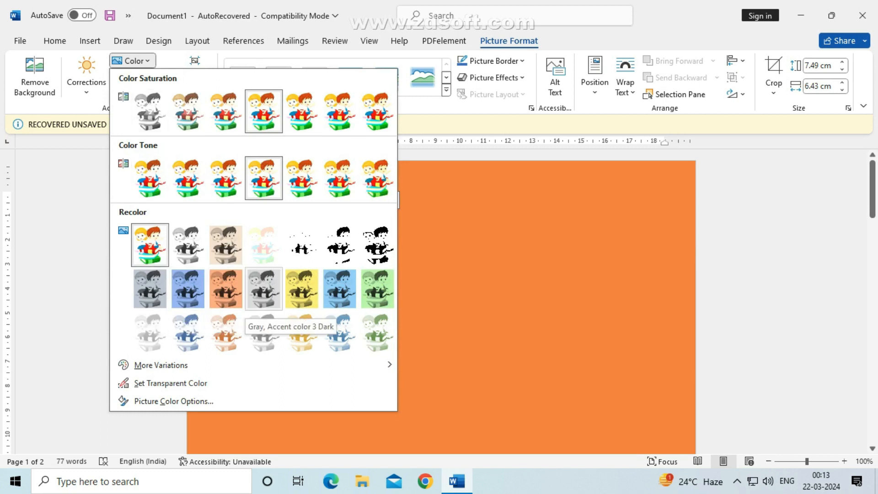
left_click(340, 333)
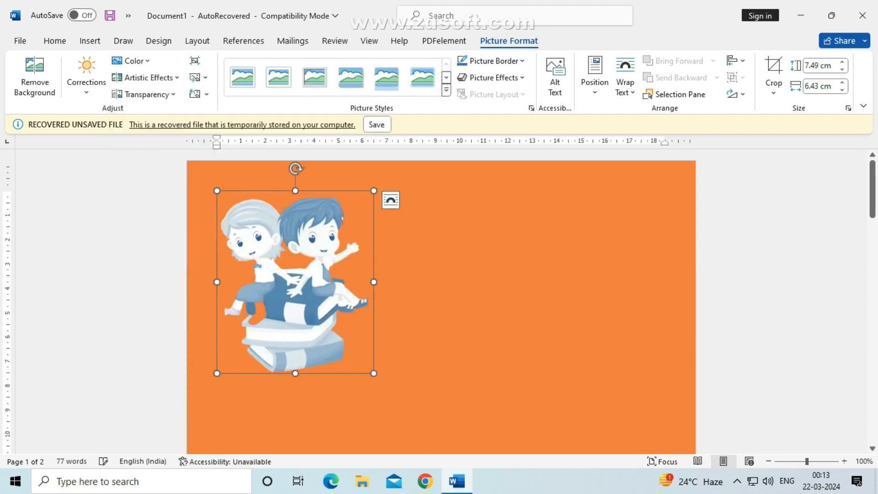
left_click(133, 61)
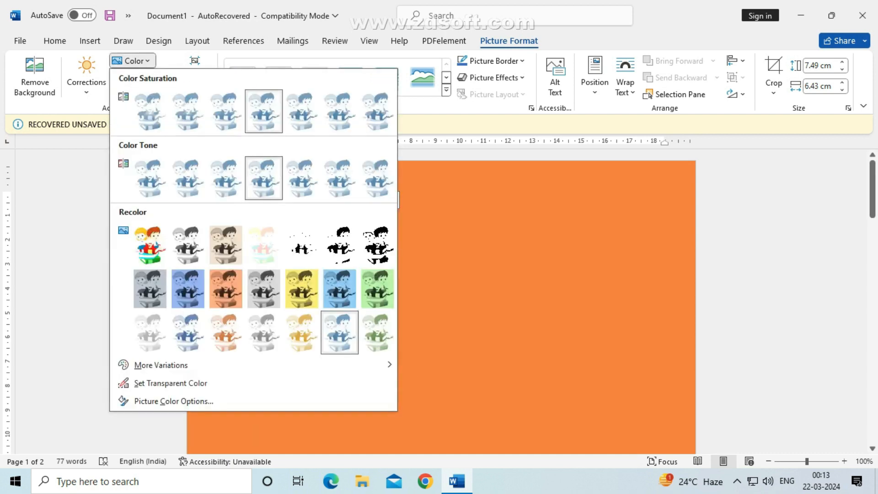
left_click(226, 333)
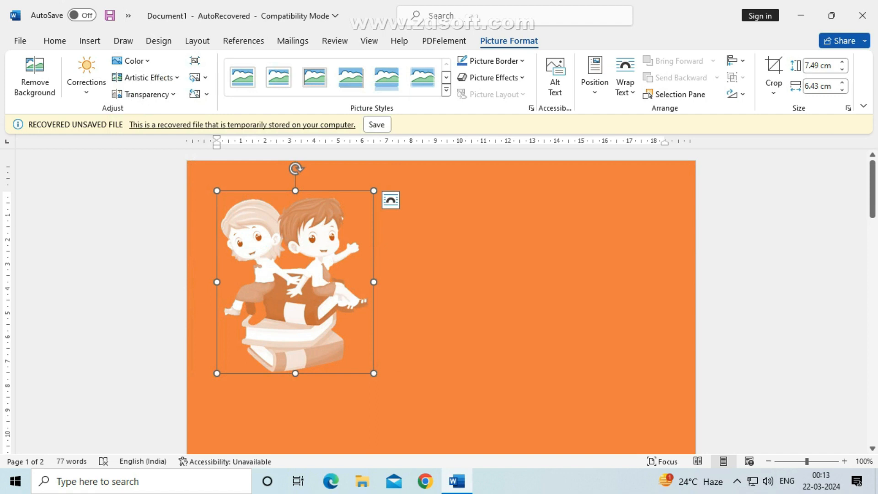
- Recolor the picture with the light gray variant
left_click(133, 61)
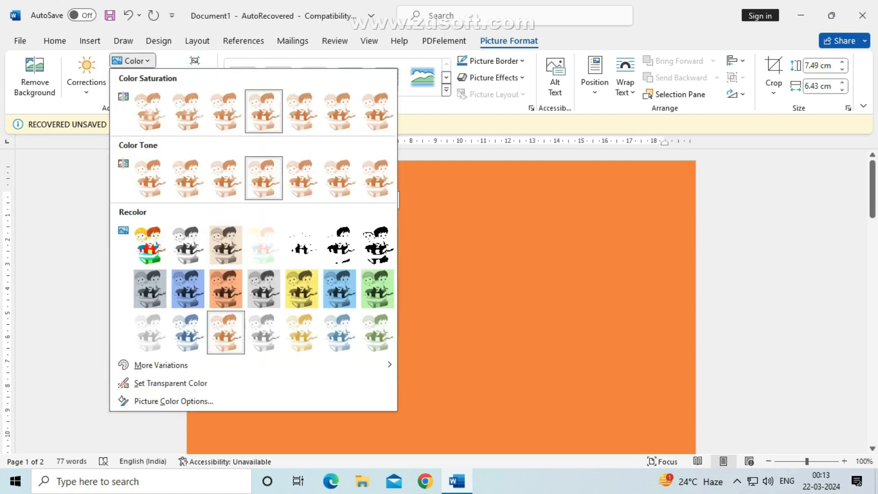
left_click(149, 333)
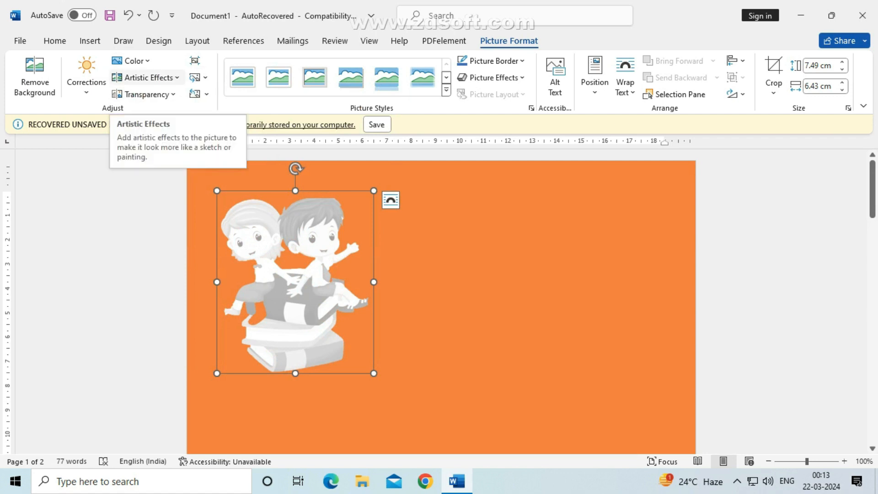
- Apply the Photocopy artistic effect to the picture and set its transparency to 50%
left_click(147, 78)
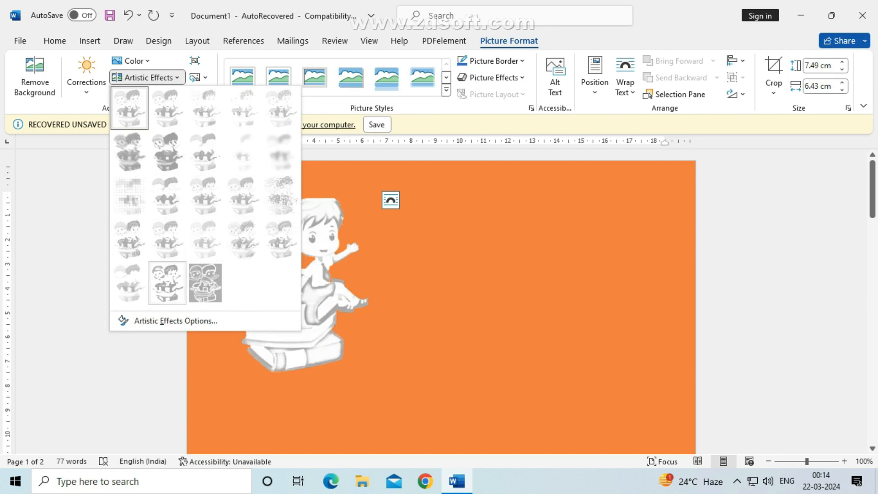
left_click(167, 283)
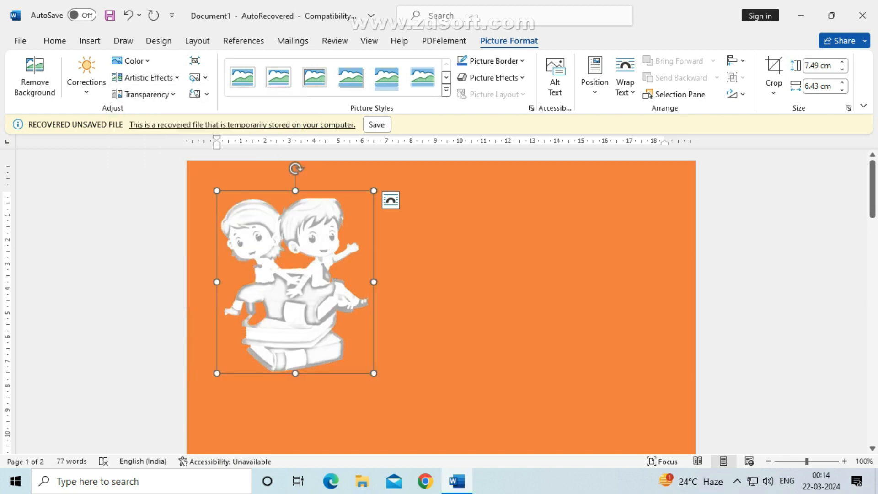
left_click(144, 94)
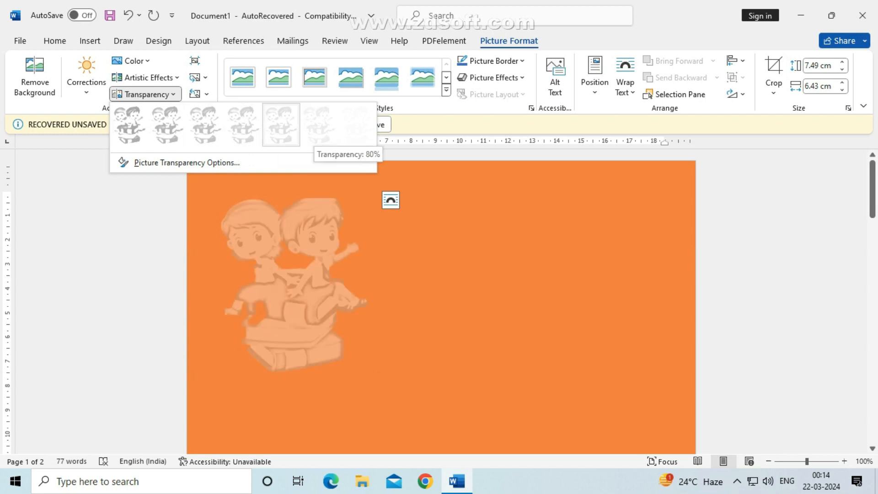
left_click(243, 124)
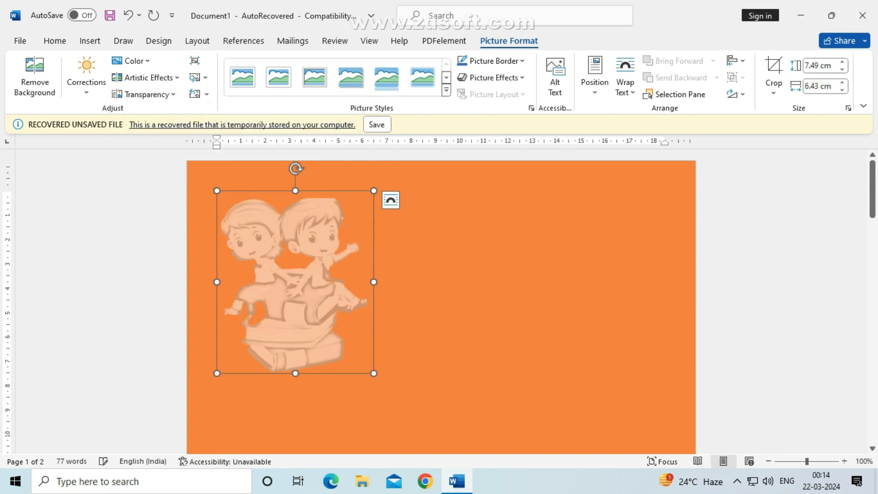